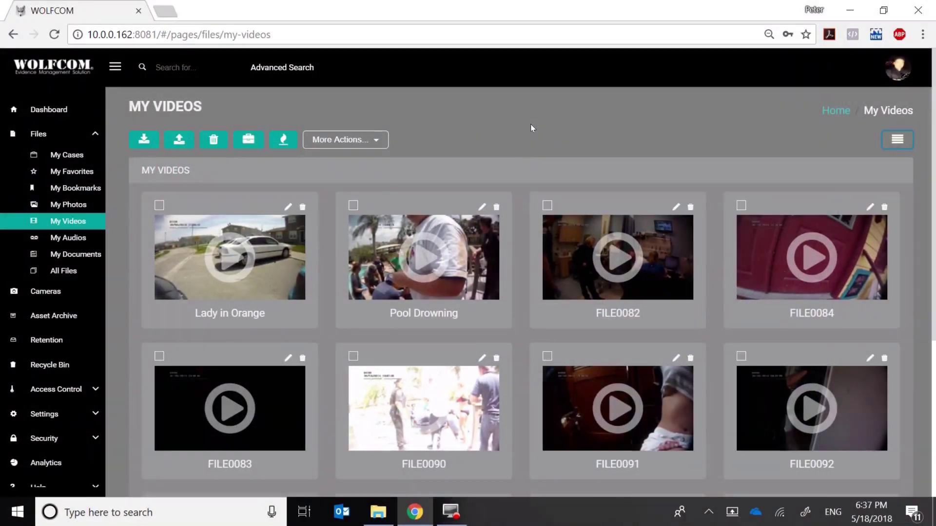
- Open the Lady in Orange video from My Videos and start playing it
left_click(241, 259)
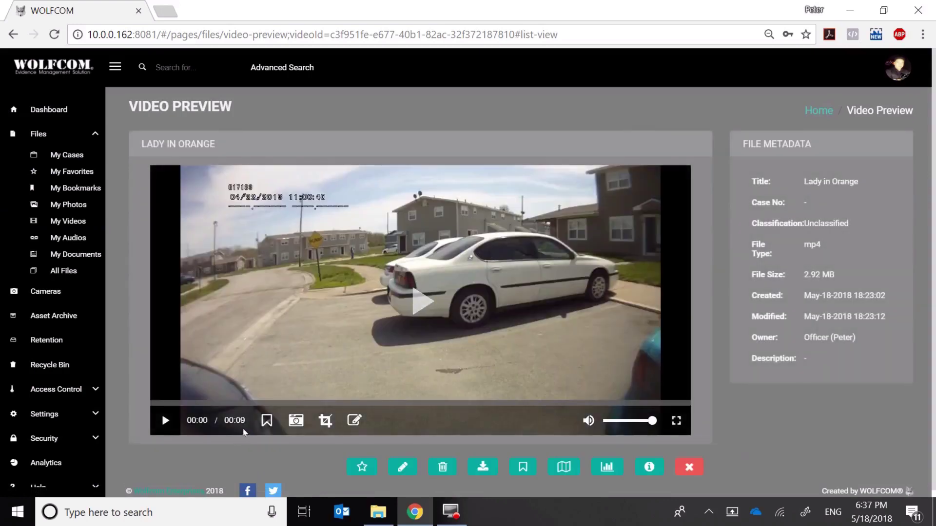
left_click(166, 422)
- Mute the Lady in Orange playback and bring up its Video Crop page
left_click(589, 421)
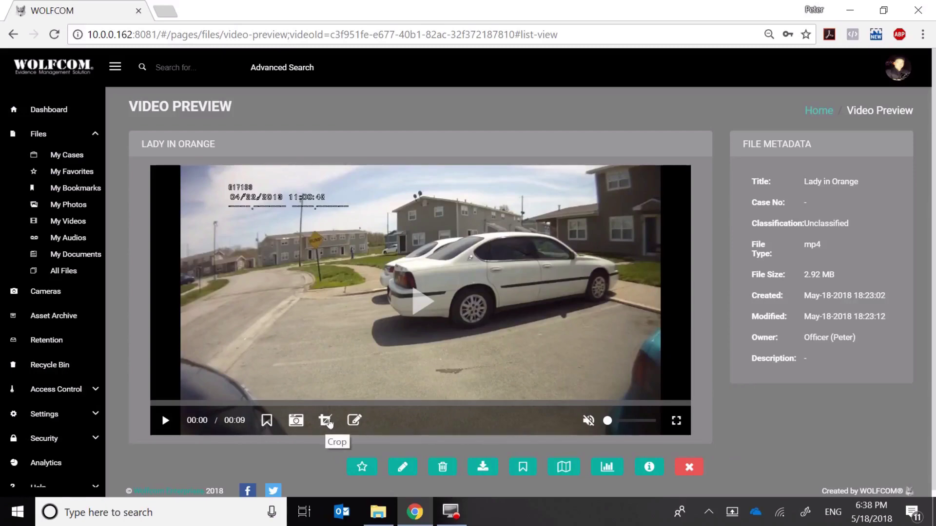
left_click(329, 422)
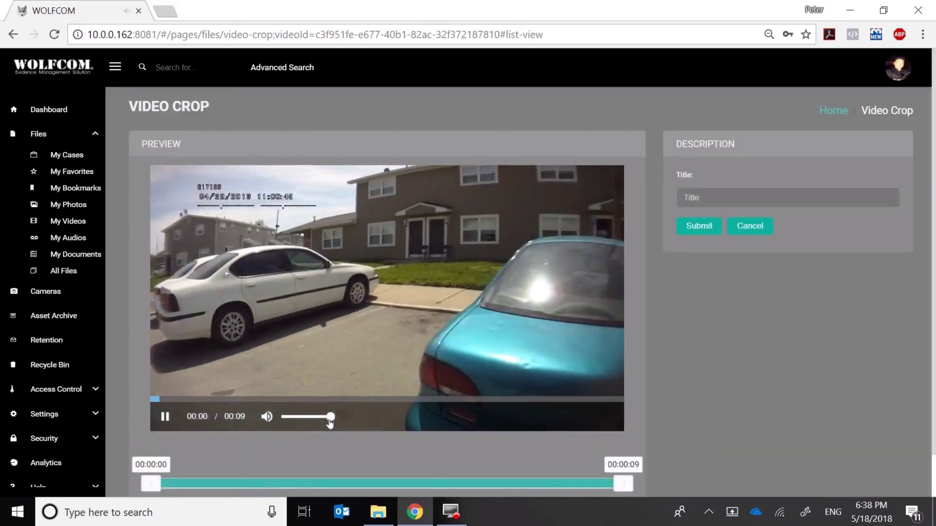
- Mute the crop preview and trim the clip to run from 00:00:04 to 00:00:09
left_click(267, 417)
scroll(347, 426, "down", 1)
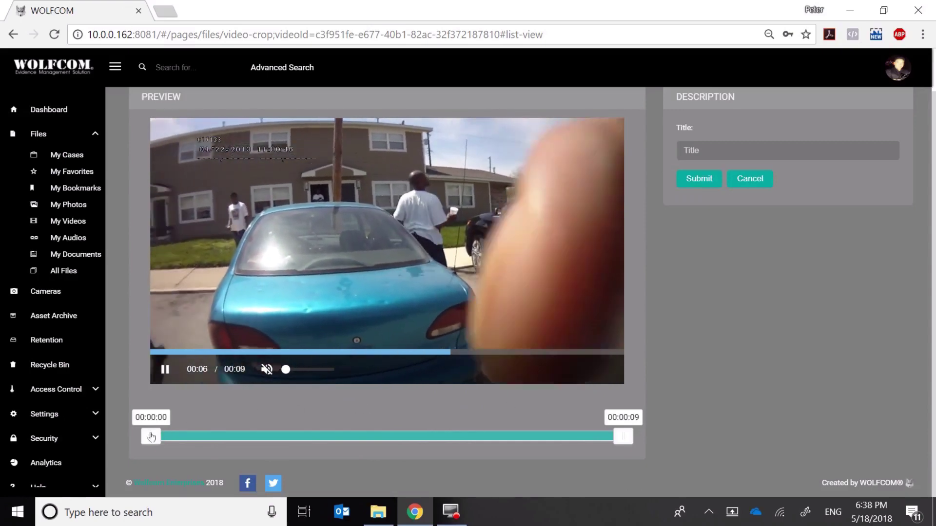
left_click_drag(152, 440, 384, 451)
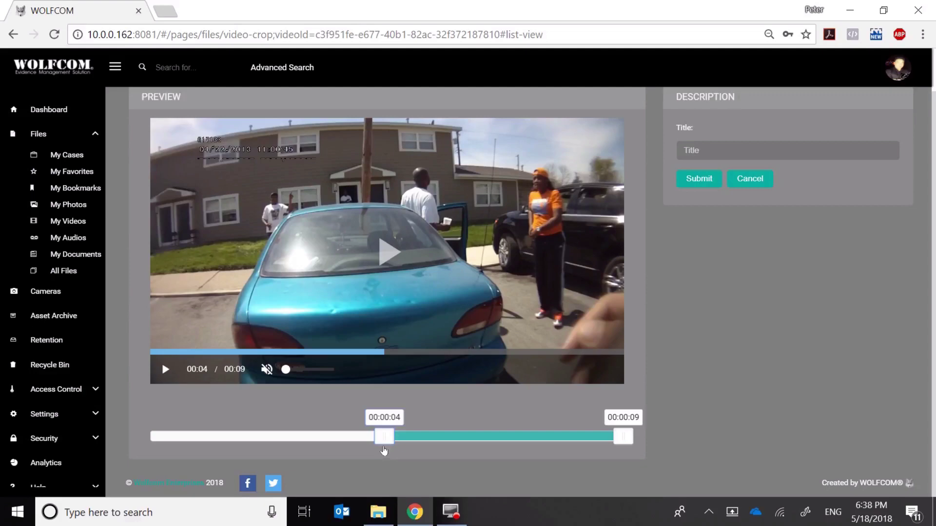
left_click_drag(384, 436, 376, 436)
left_click_drag(627, 437, 590, 440)
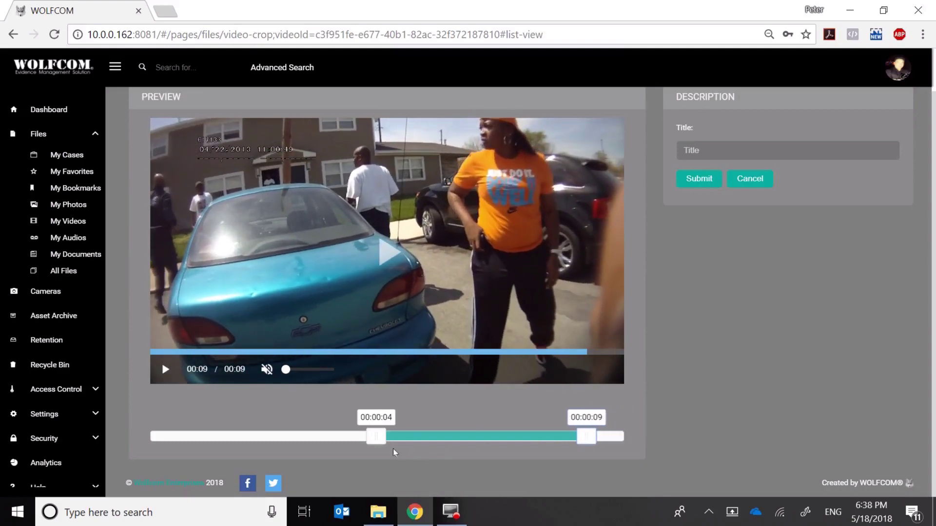
left_click_drag(366, 449, 357, 449)
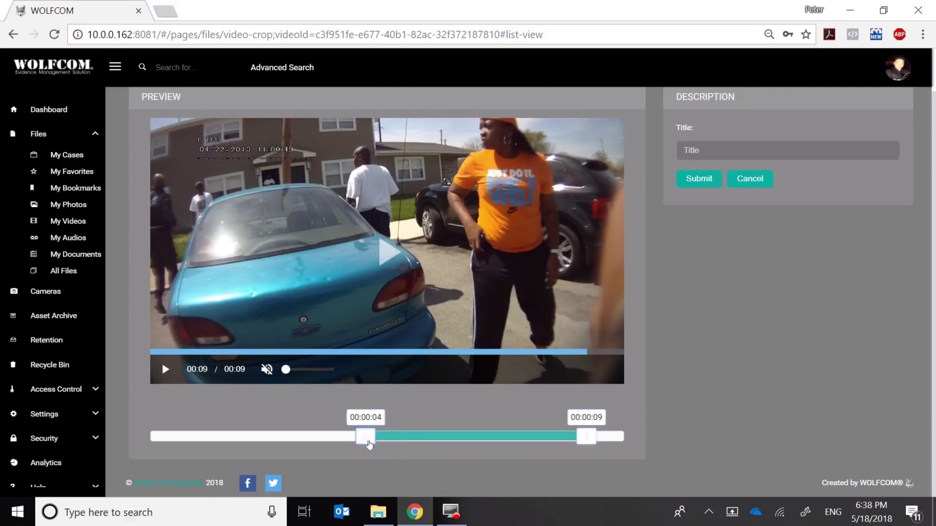
- Title the new clip 'Cropped Videp' and submit the crop
left_click(704, 157)
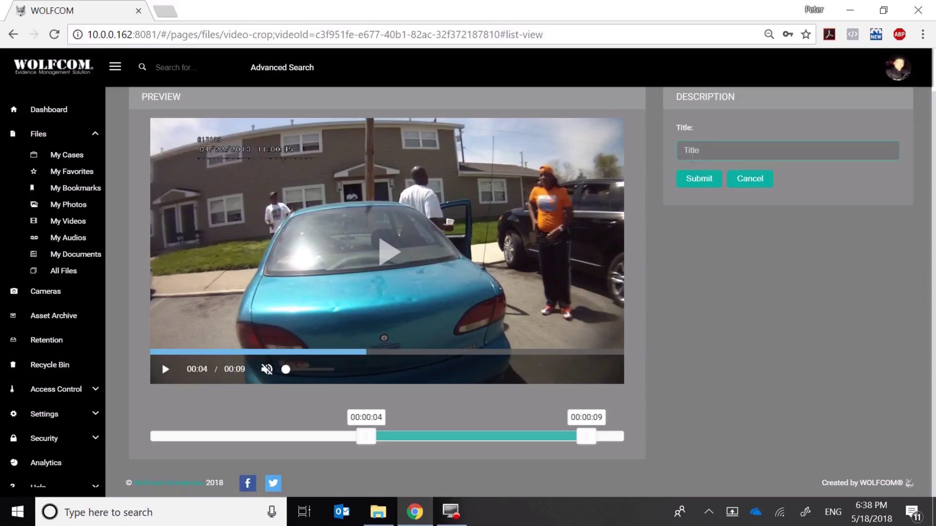
type("Cropped Videp")
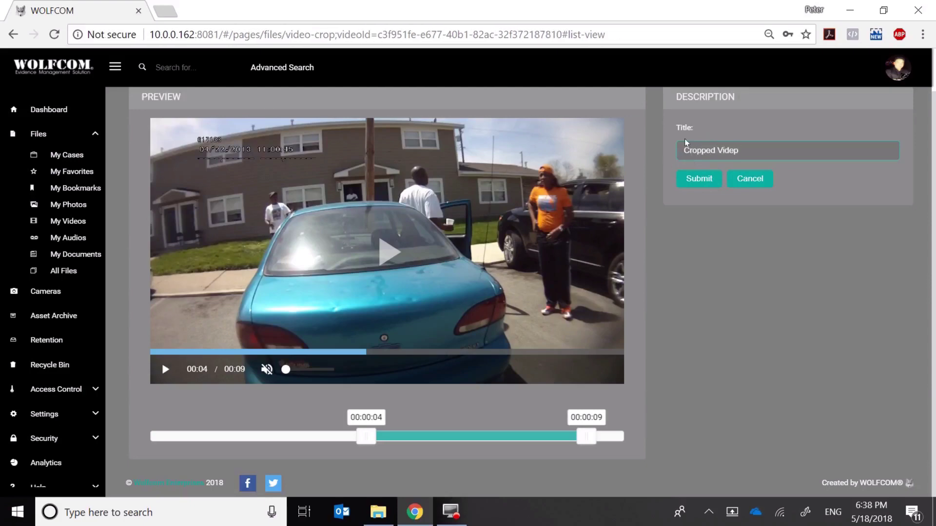
left_click(702, 181)
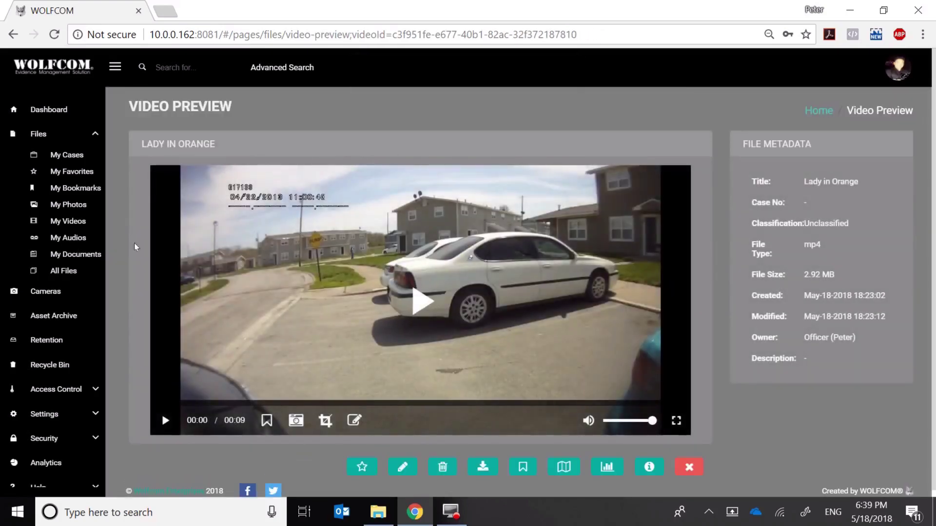
- Return to My Videos and open the new 4-second Cropped Videp clip
left_click(77, 223)
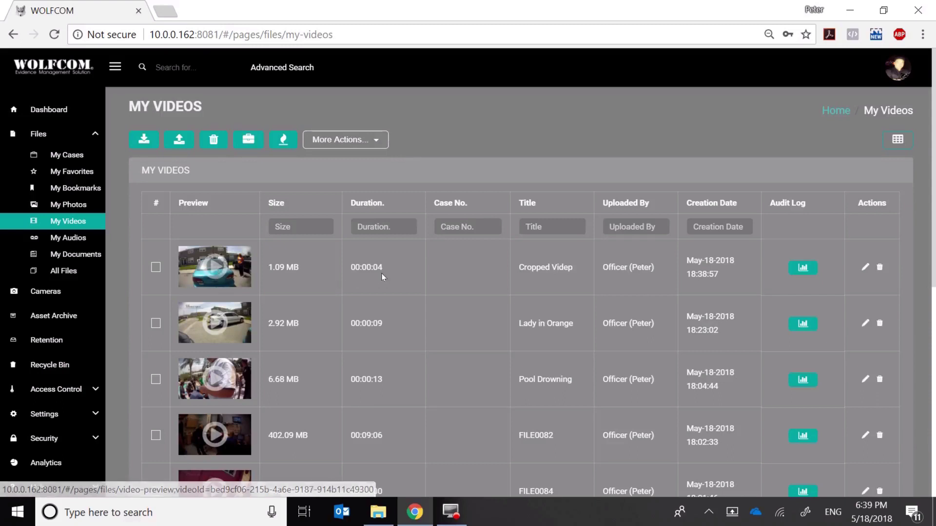
left_click(203, 270)
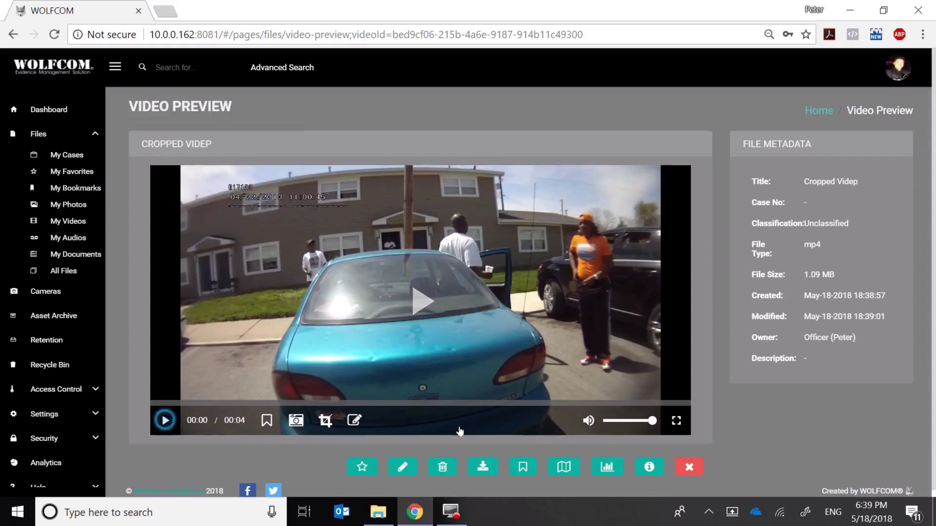
- Play the Cropped Videp clip with sound muted, then bring up its redaction choices
left_click(165, 420)
left_click(589, 420)
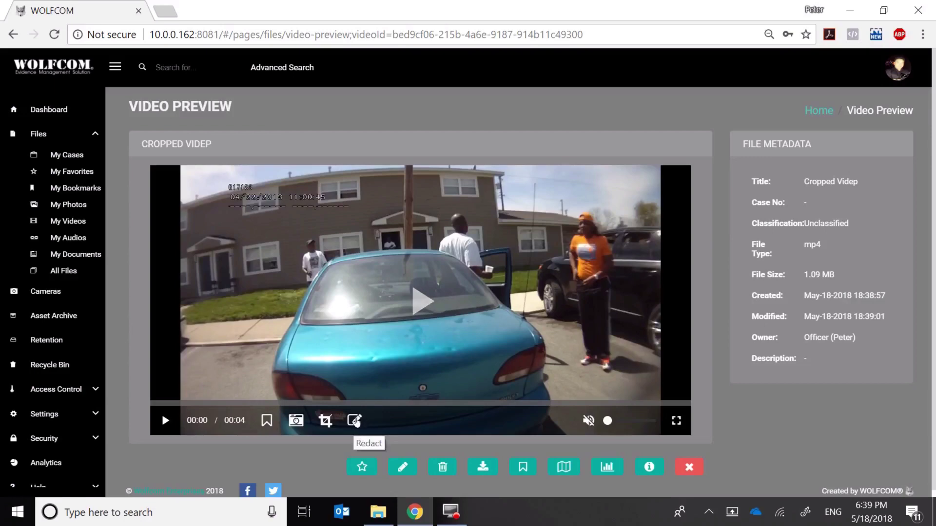
left_click(355, 421)
- Choose Smart Redaction to load Cropped Videp into the redaction editor
left_click(455, 140)
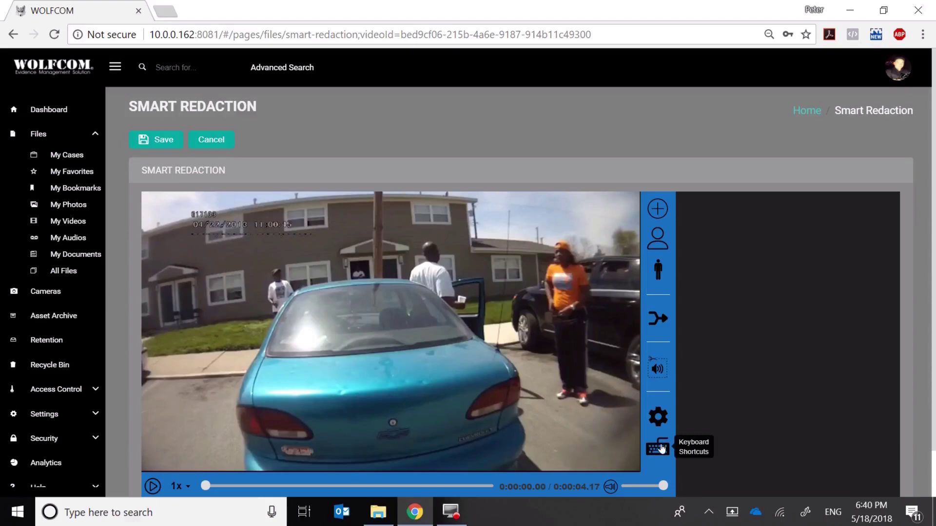
- Try the Mask, Smooth and Solid redaction styles, then keep Pixelate as the style
left_click(658, 418)
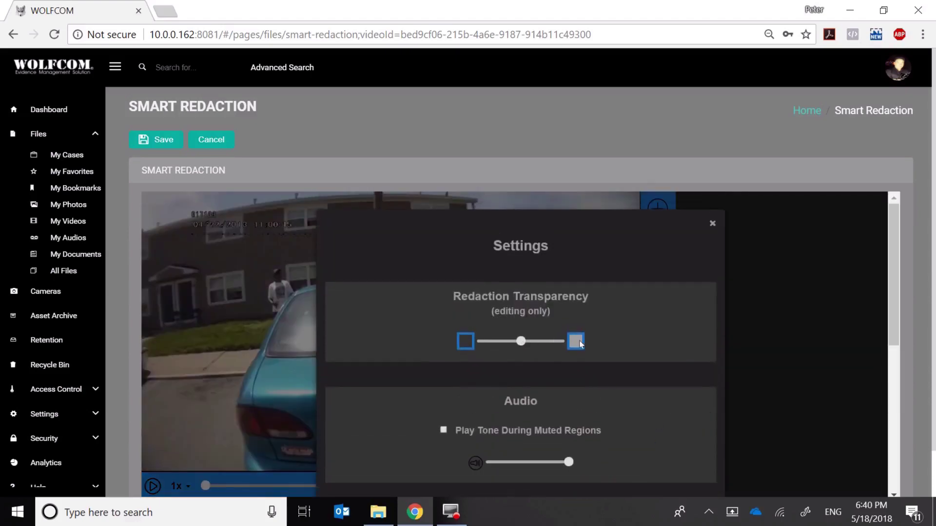
scroll(599, 353, "down", 5)
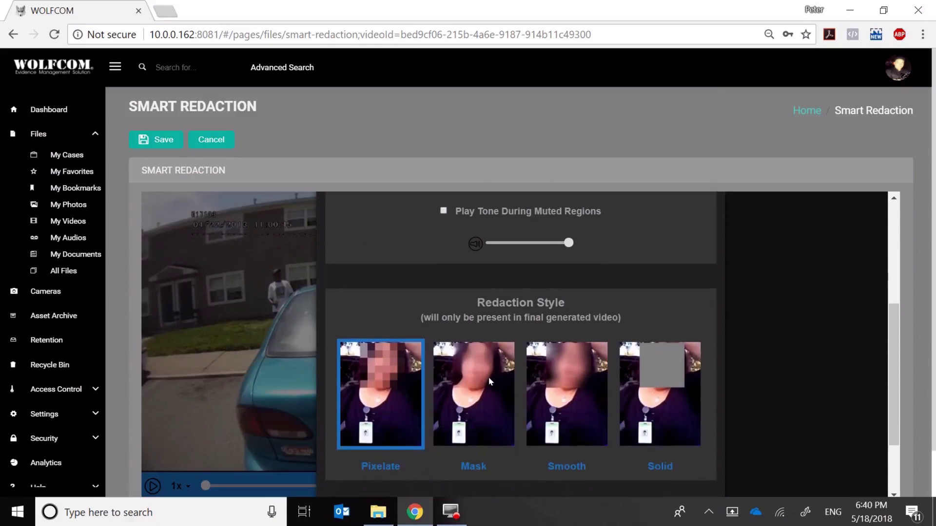
left_click(486, 398)
left_click(571, 389)
left_click(656, 404)
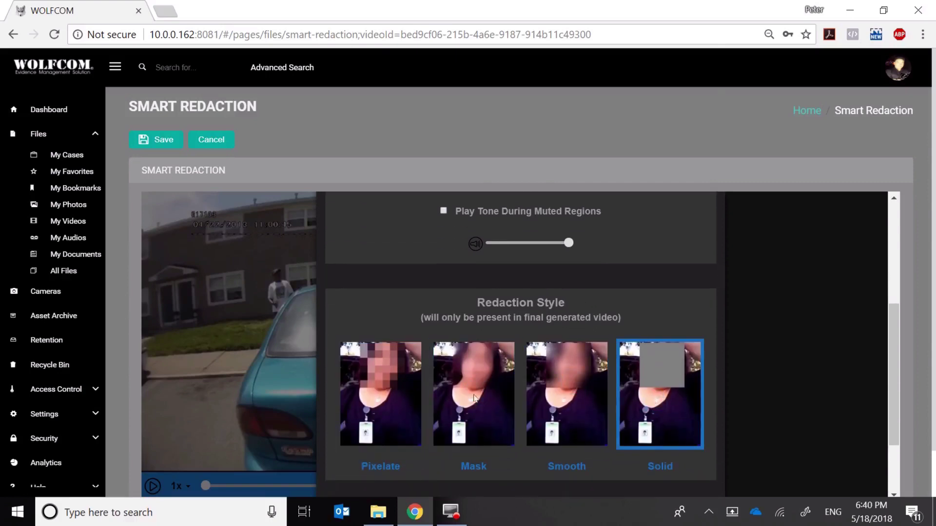
left_click(394, 400)
scroll(731, 309, "up", 5)
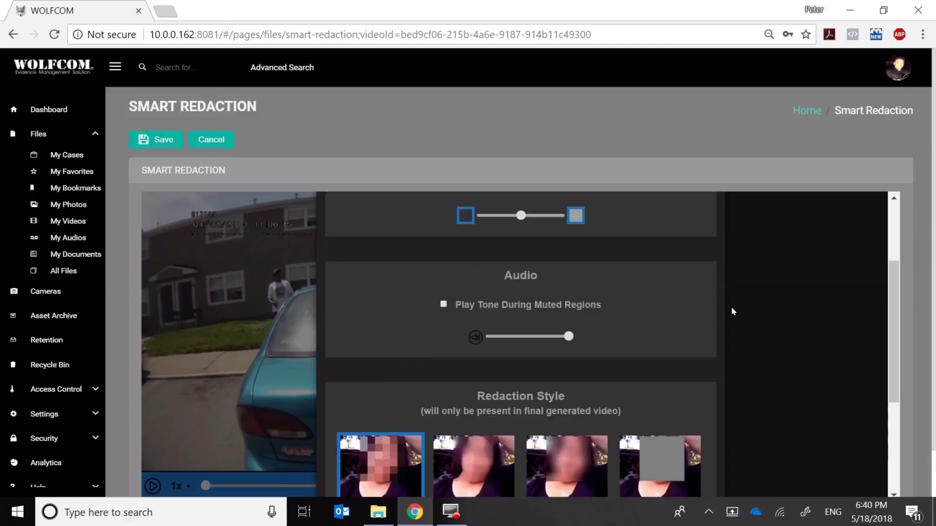
left_click(713, 224)
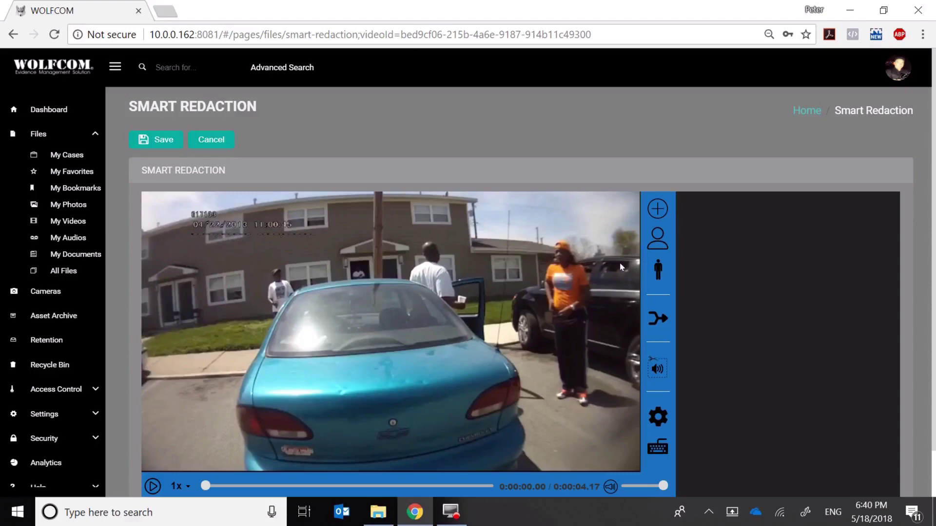
- Detect faces over the full clip, from 0:00:00.00 to 0:00:04.17
left_click(659, 239)
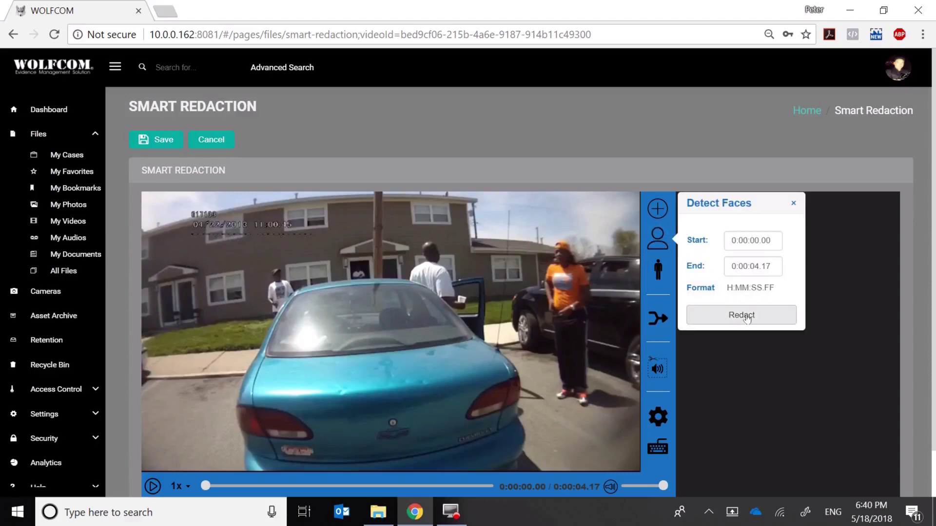
left_click(745, 317)
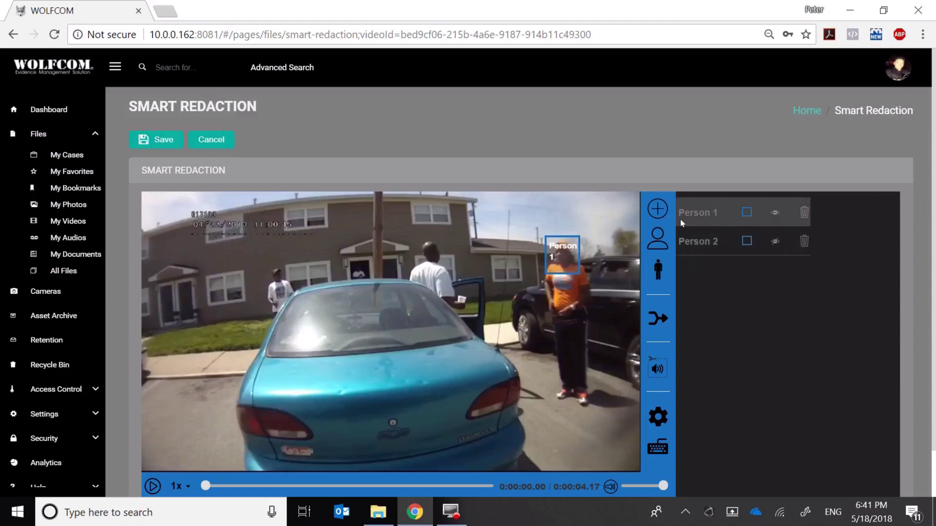
- Play the clip muted to the end to review the Person 1 and Person 2 face boxes
left_click(153, 486)
left_click(610, 487)
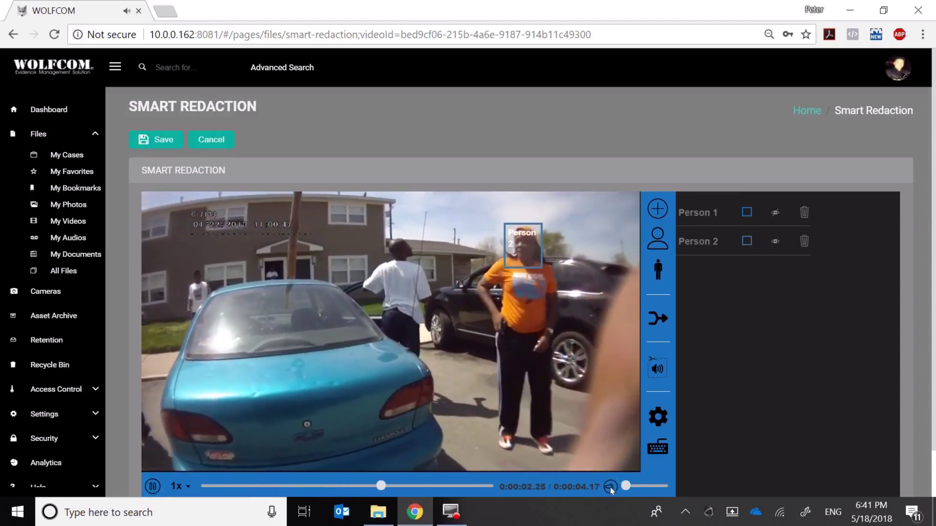
left_click(152, 486)
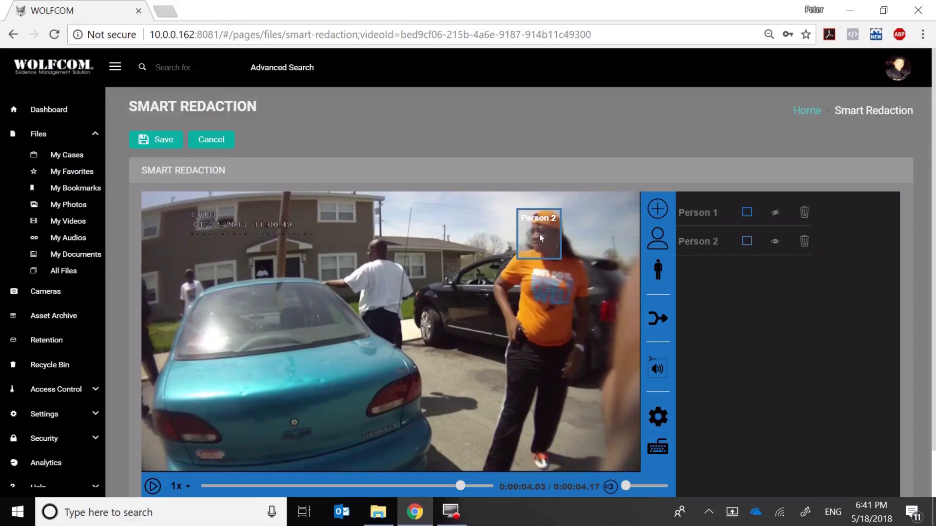
- Replay the clip muted from the start, stepping to about 00:00:02 where Person 2's track appears
left_click(204, 486)
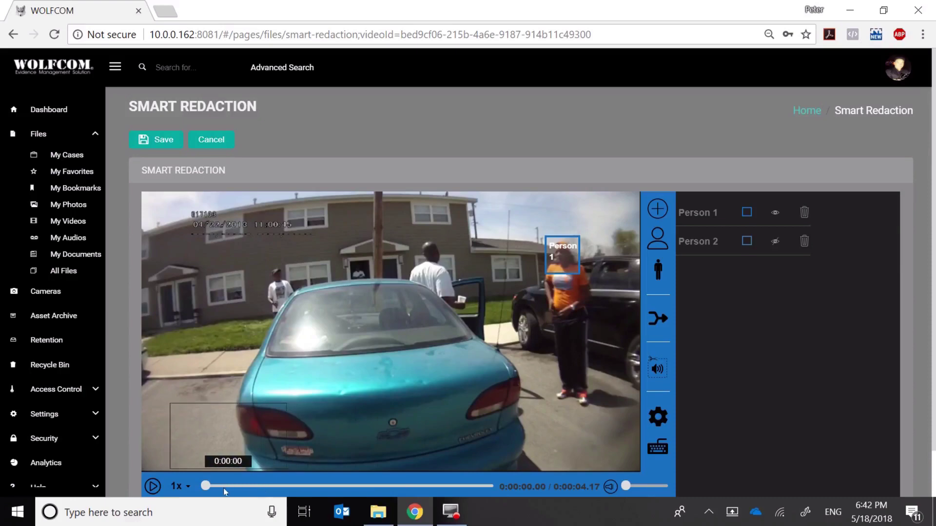
left_click(610, 487)
left_click(609, 488)
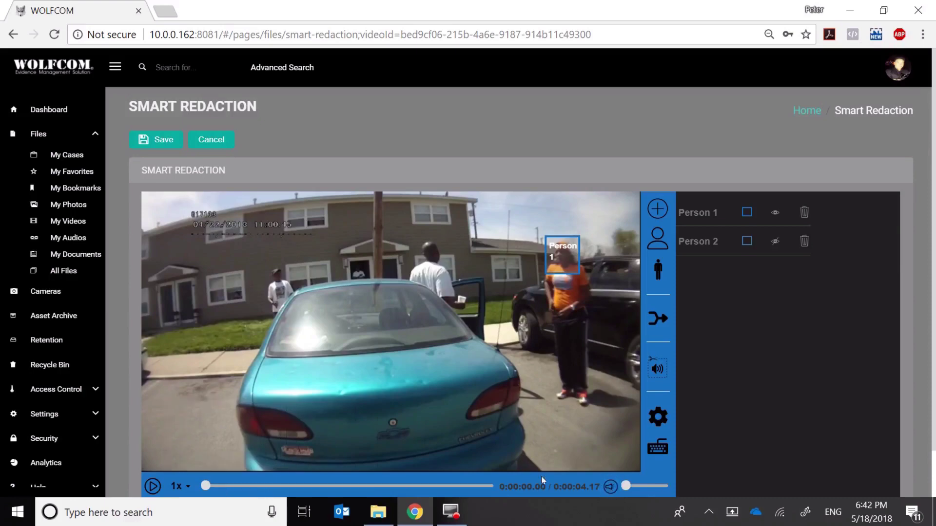
left_click(152, 488)
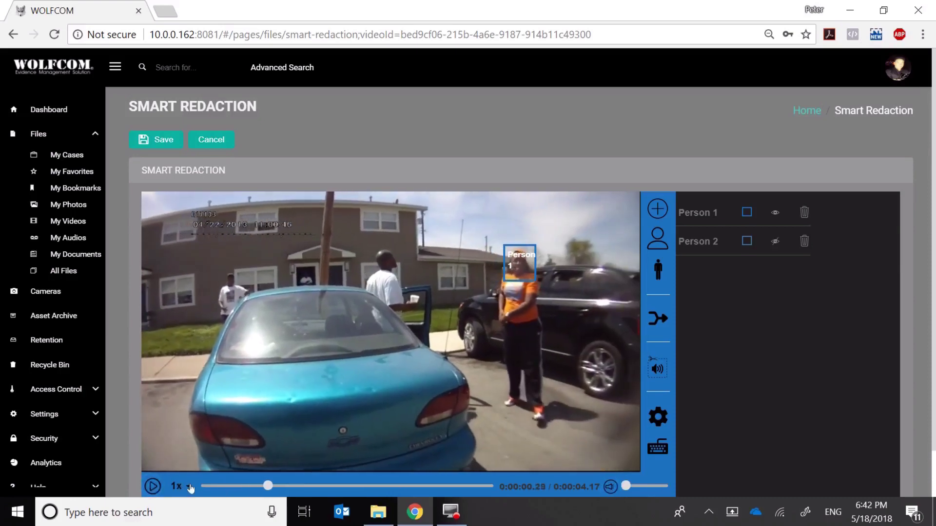
left_click(202, 487)
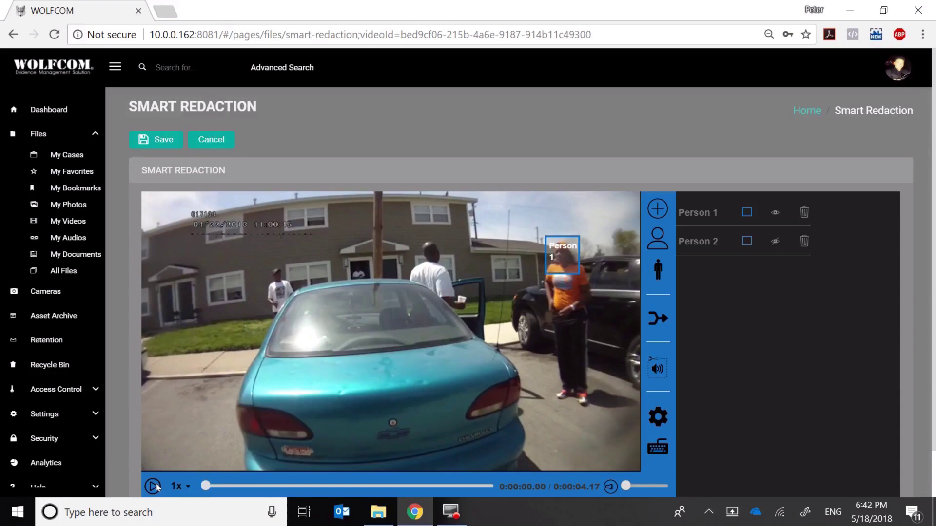
left_click(152, 486)
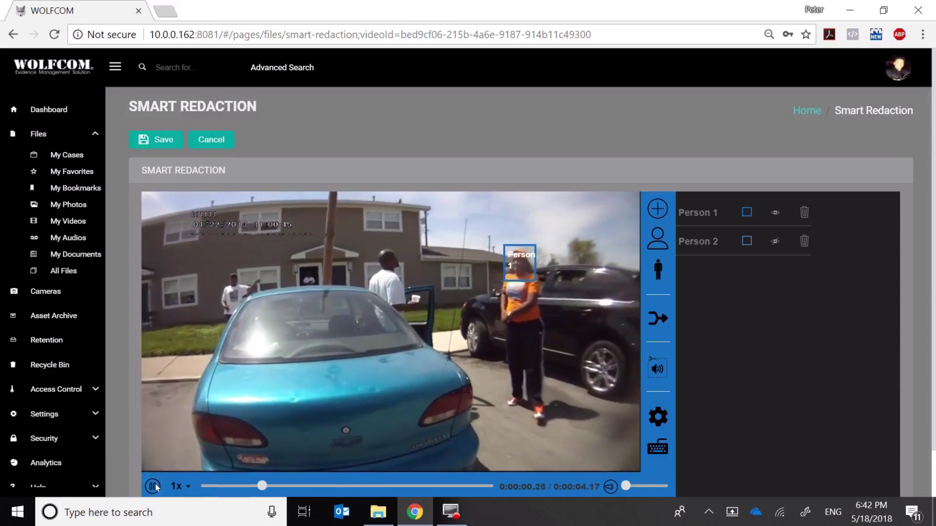
left_click(154, 487)
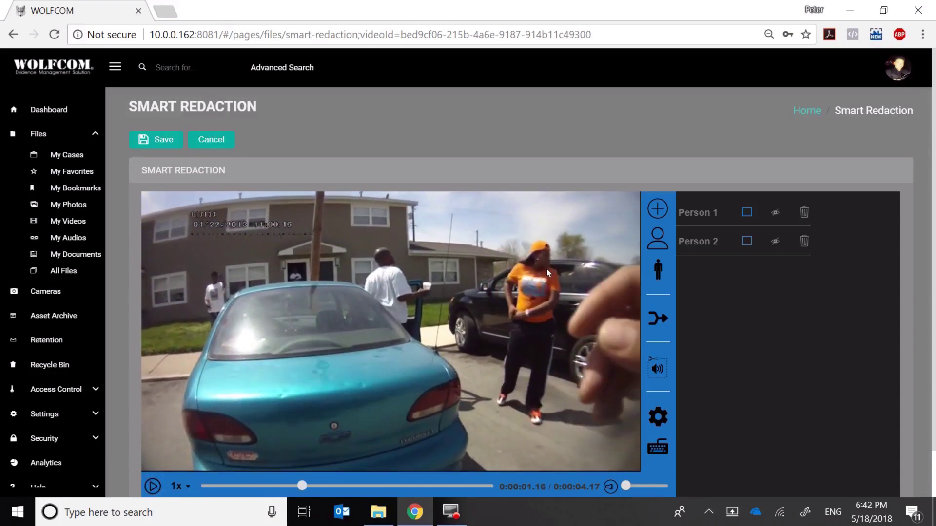
left_click(155, 487)
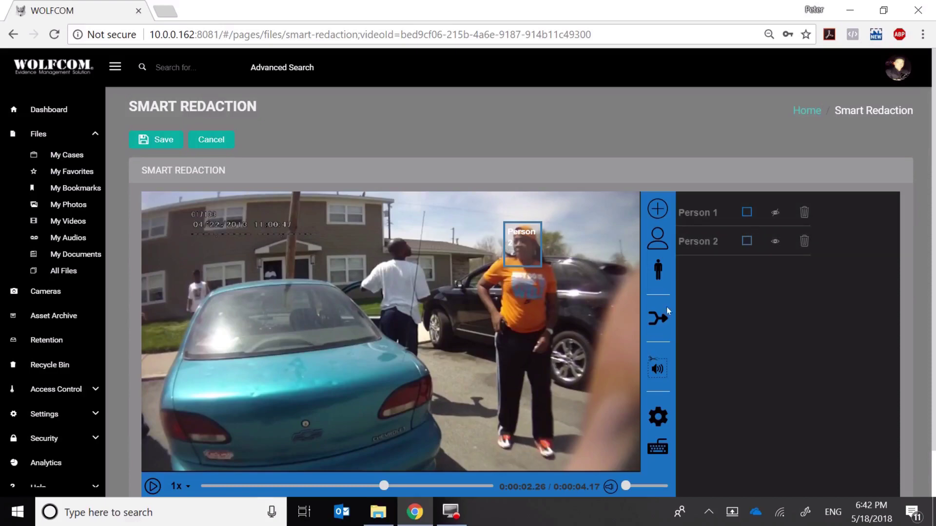
- Merge the Person 1 and Person 2 face tracks into one Person 1 track
left_click(658, 320)
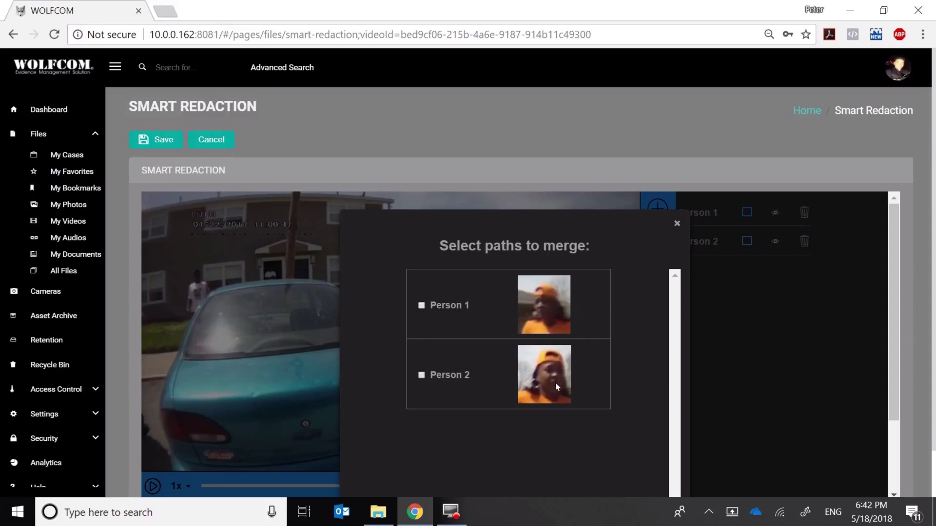
left_click(421, 306)
left_click(422, 376)
scroll(594, 339, "down", 5)
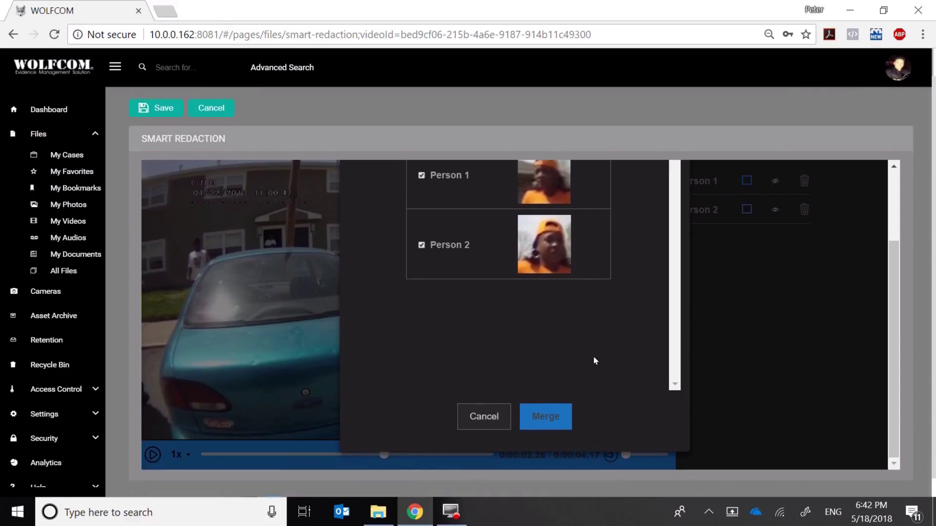
left_click(546, 396)
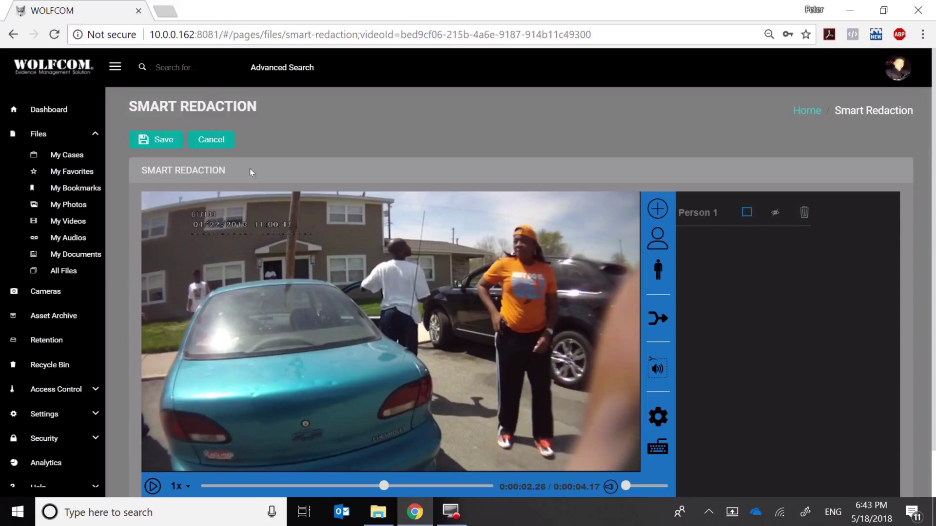
left_click(166, 144)
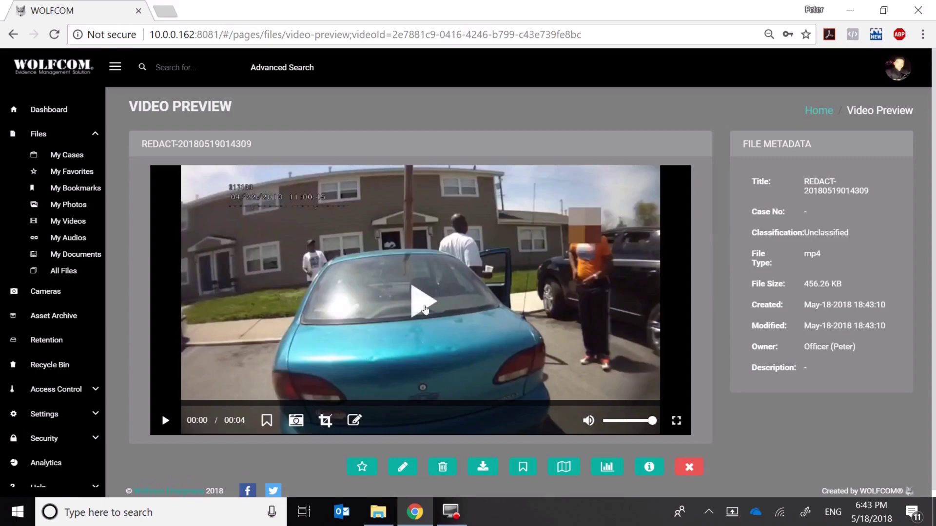
left_click(426, 305)
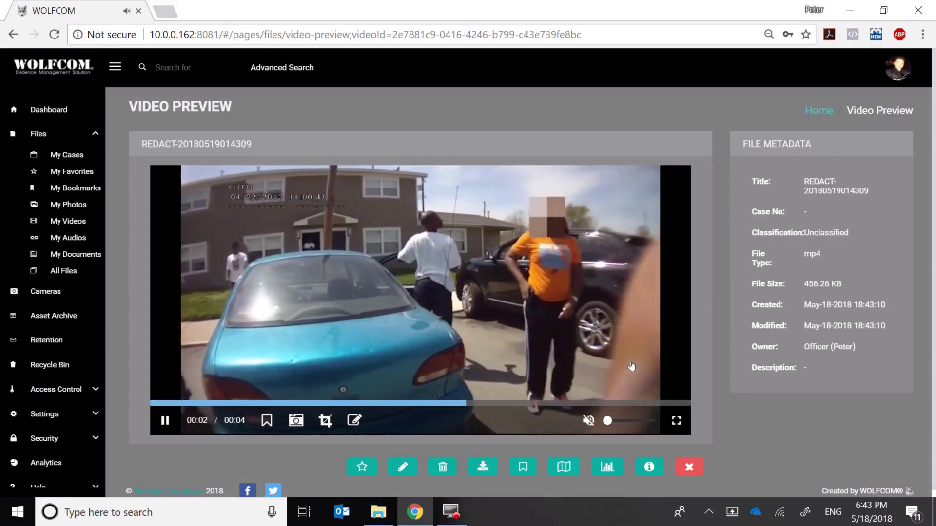
left_click(165, 422)
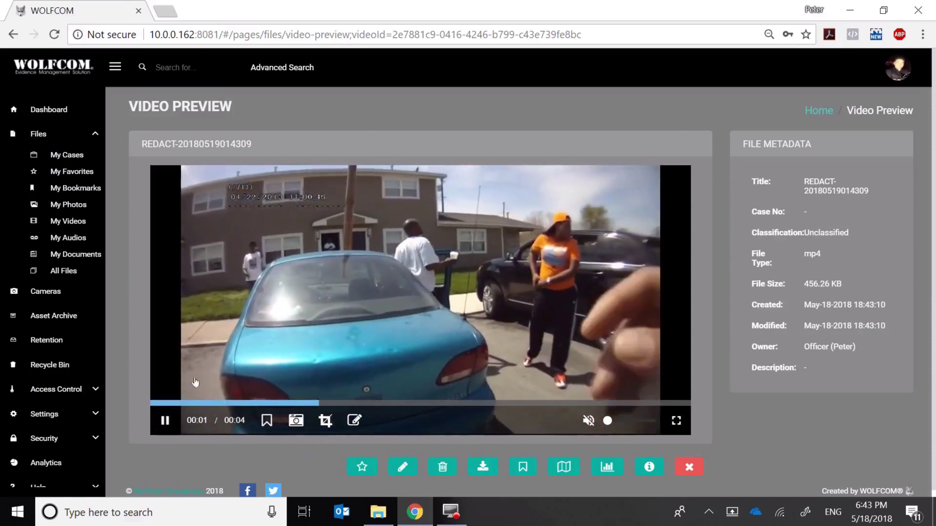